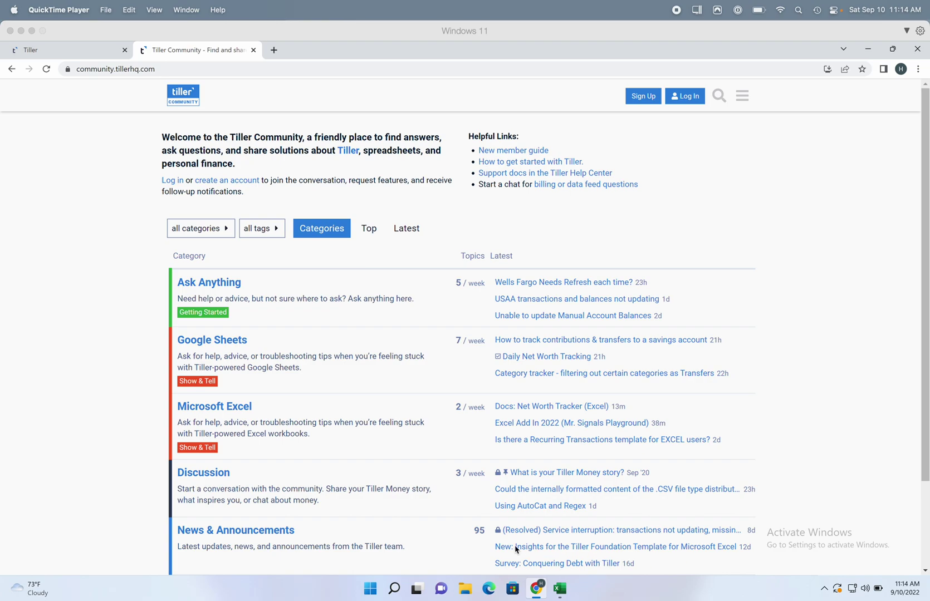
# Read the 'New: Insights for the Tiller Foundation Template' announcement, then go to Excel Show & Tell.
pyautogui.click(538, 550)
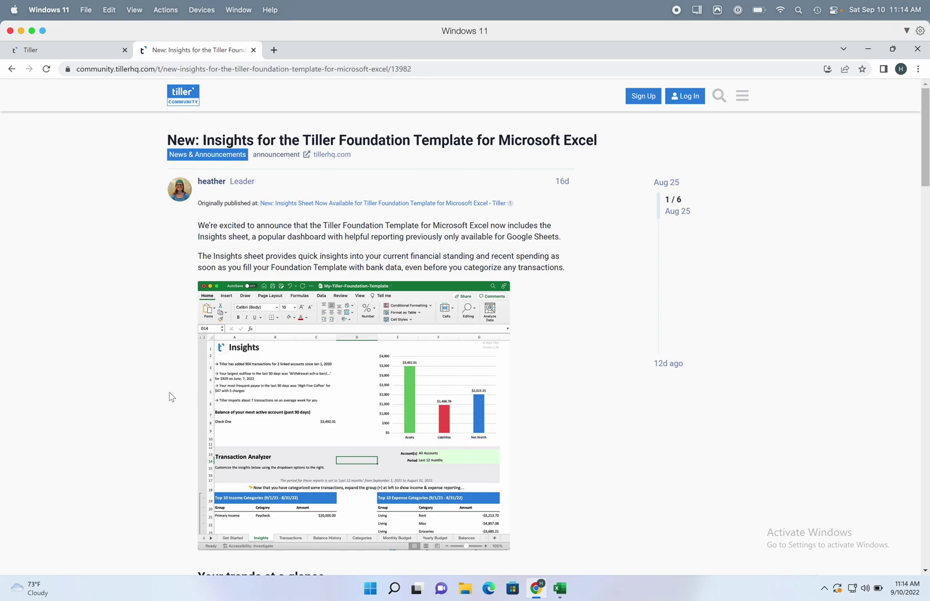
pyautogui.click(187, 95)
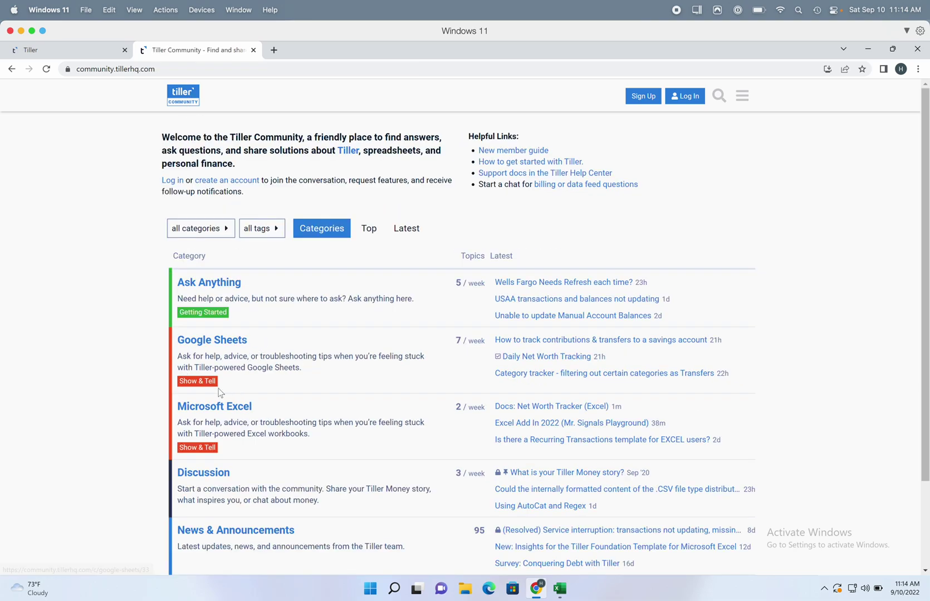
pyautogui.click(197, 448)
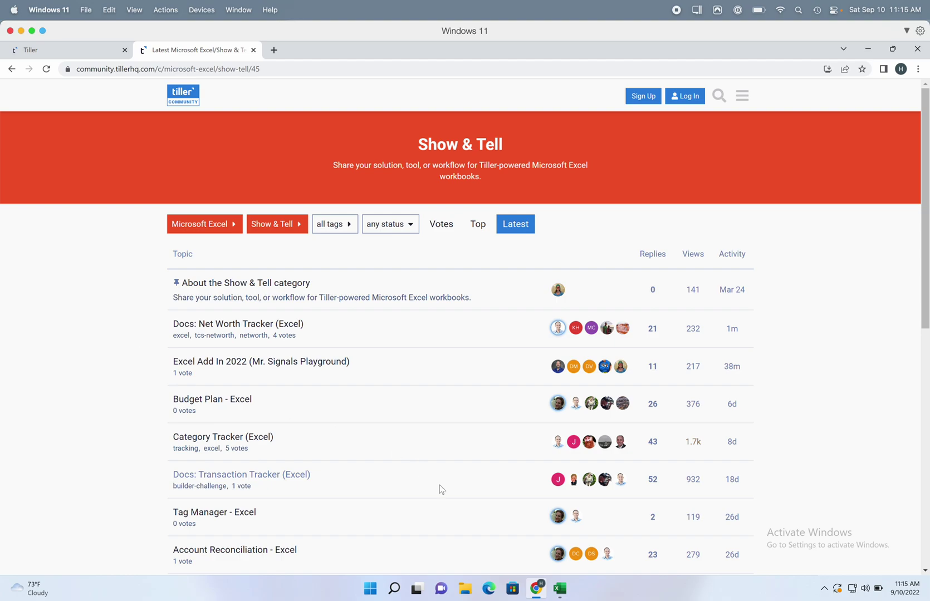
pyautogui.moveTo(564, 590)
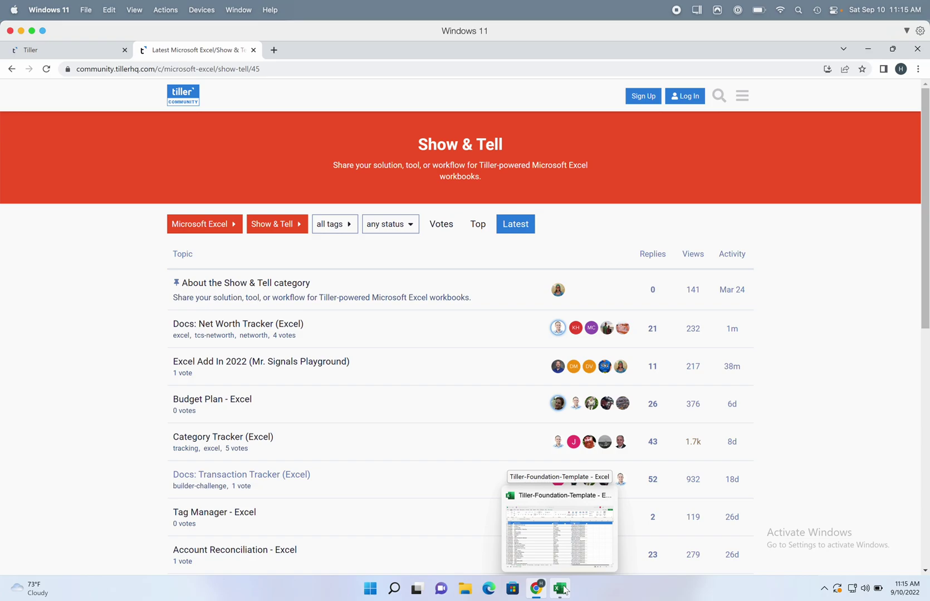
pyautogui.click(564, 590)
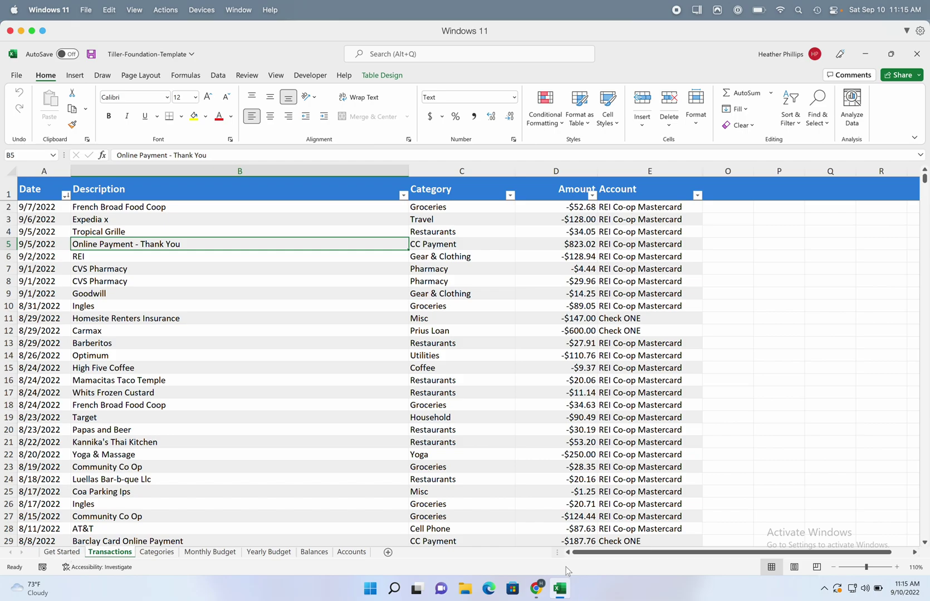
pyautogui.click(535, 589)
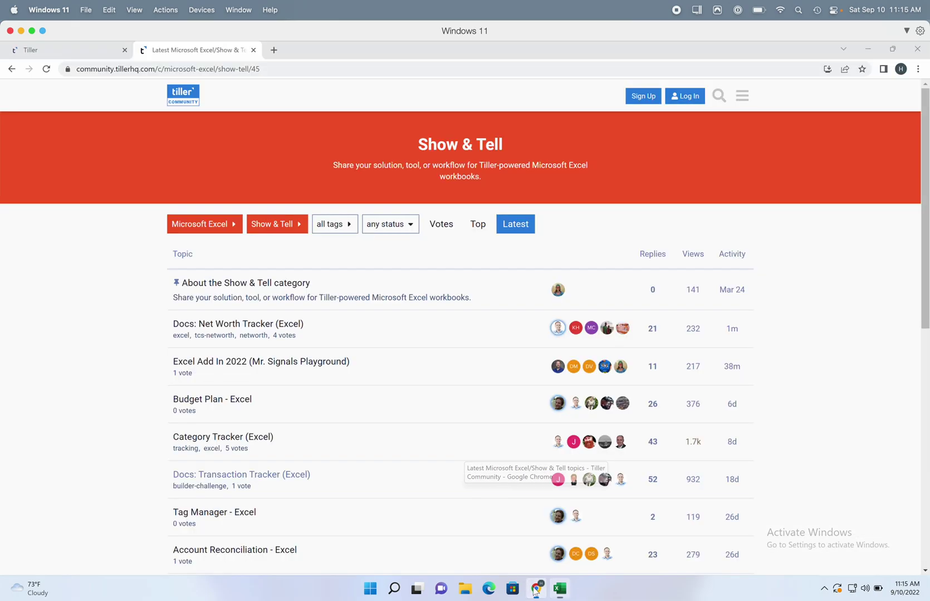
# Download a fresh Foundation Template .xlsx with 'Start with Microsoft Excel' in Tiller Console.
pyautogui.click(37, 51)
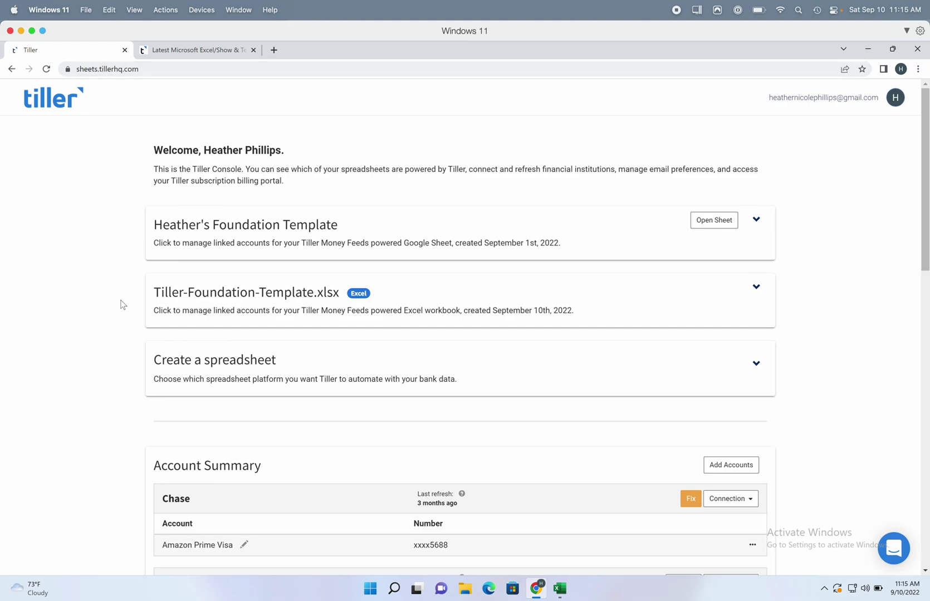
pyautogui.scroll(-5, 122, 304)
pyautogui.scroll(2, 120, 304)
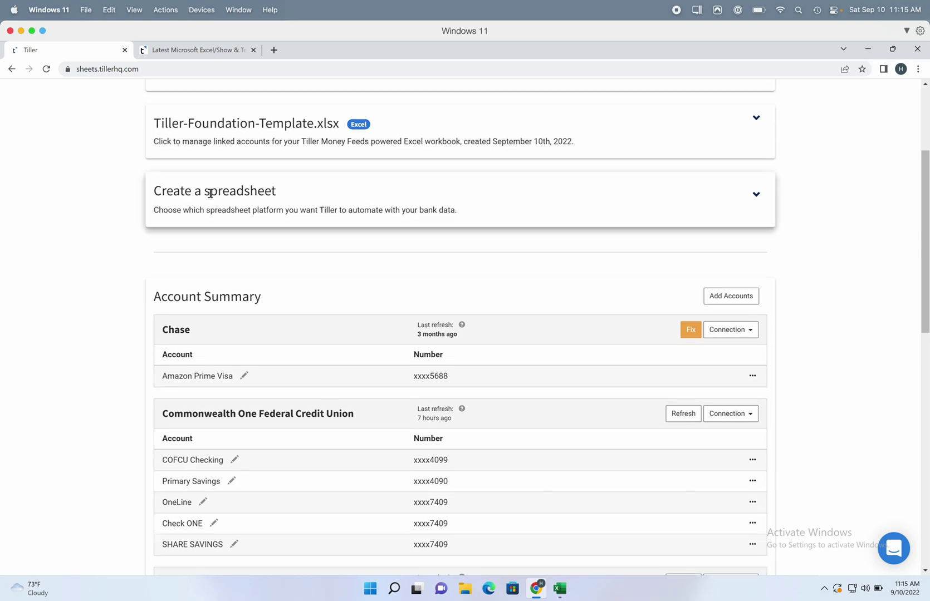
pyautogui.click(193, 192)
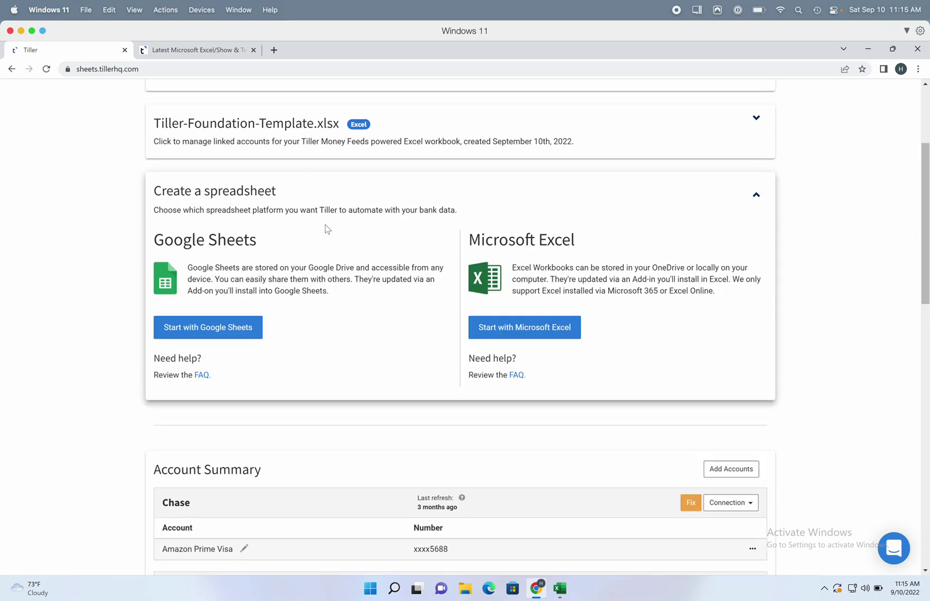
pyautogui.click(547, 334)
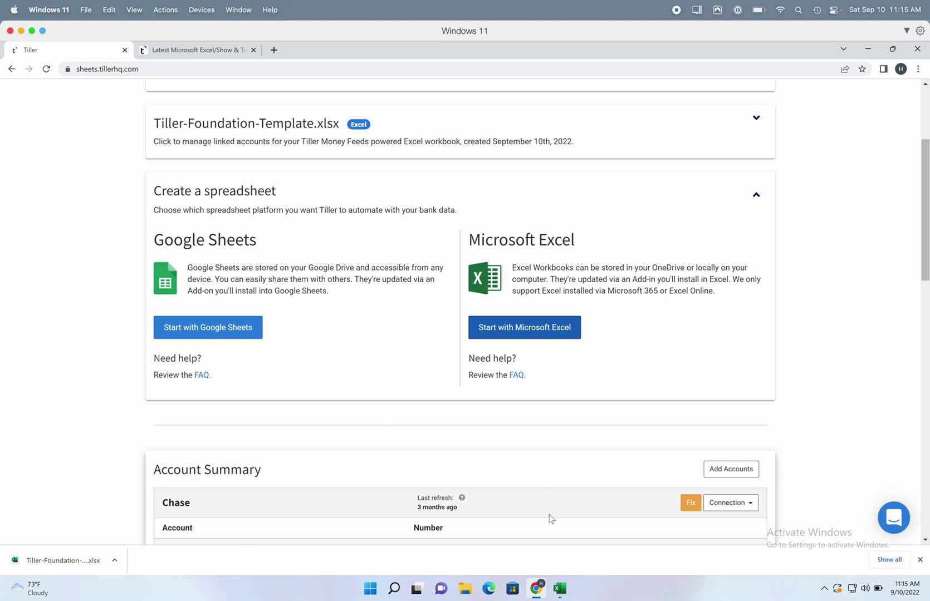
pyautogui.click(114, 562)
# Reveal Tiller-Foundation-Template (1) in the Downloads folder, then return to the Excel workbook.
pyautogui.click(145, 521)
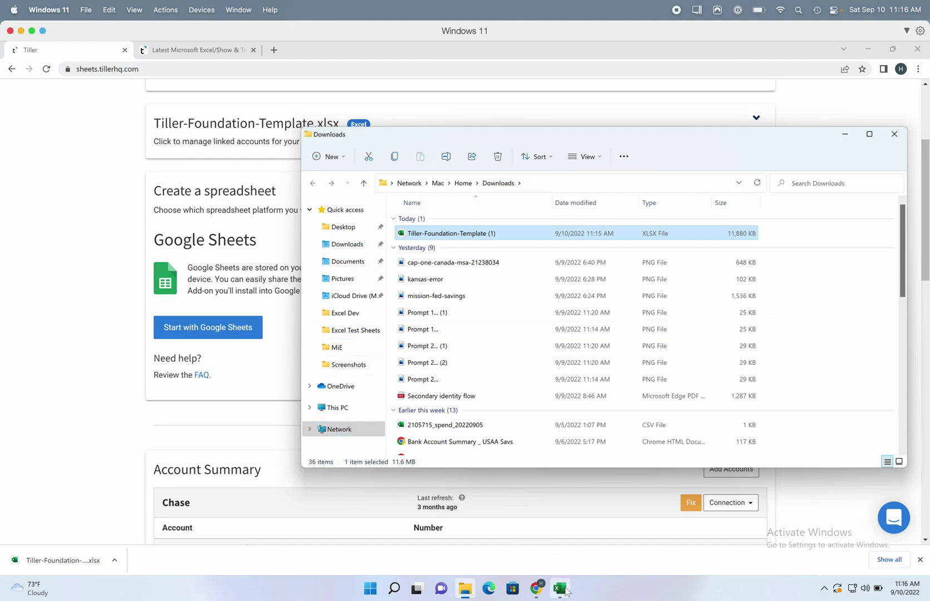
pyautogui.moveTo(566, 592)
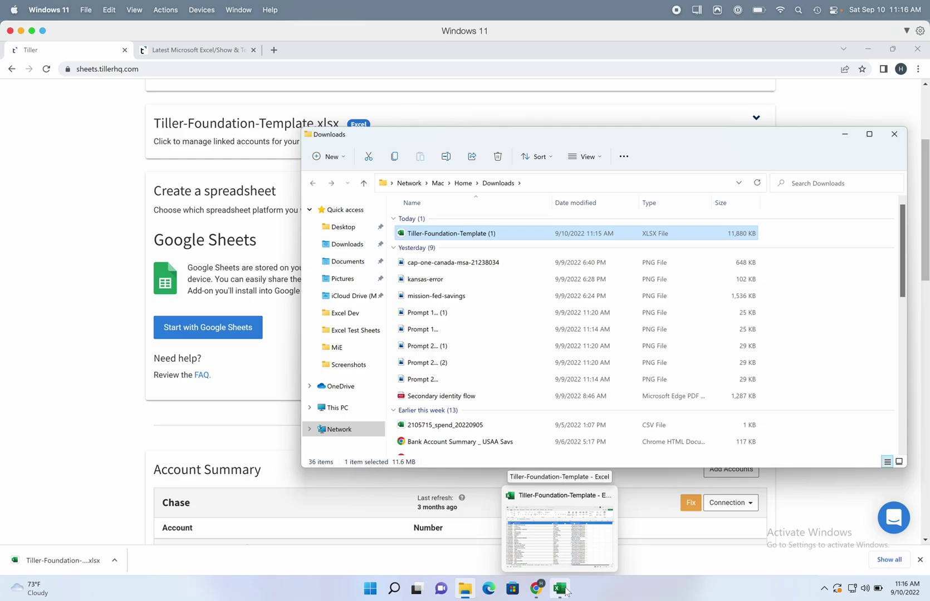
pyautogui.click(566, 591)
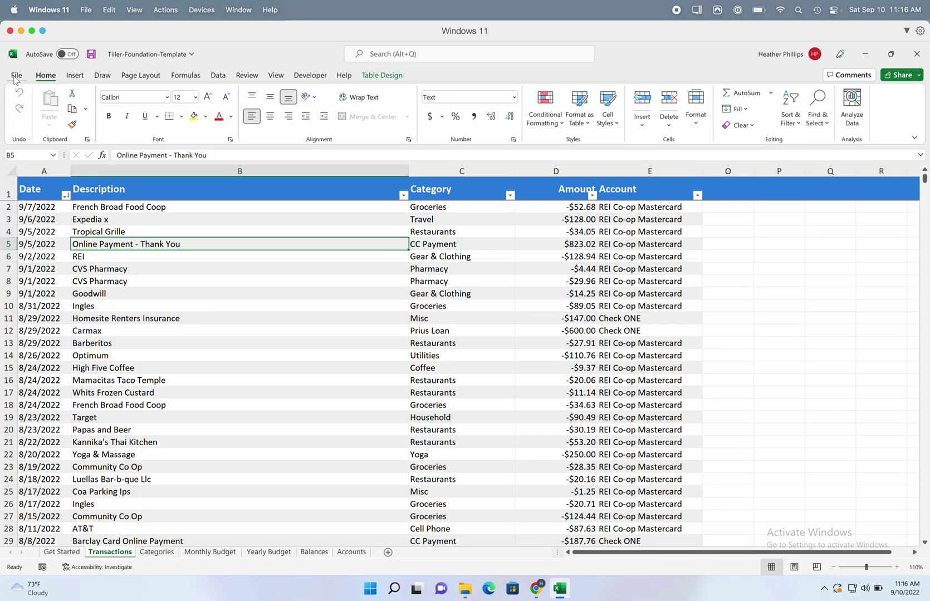
# Open Tiller-Foundation-Template (1) from the Downloads folder via File > Open > Browse.
pyautogui.click(16, 76)
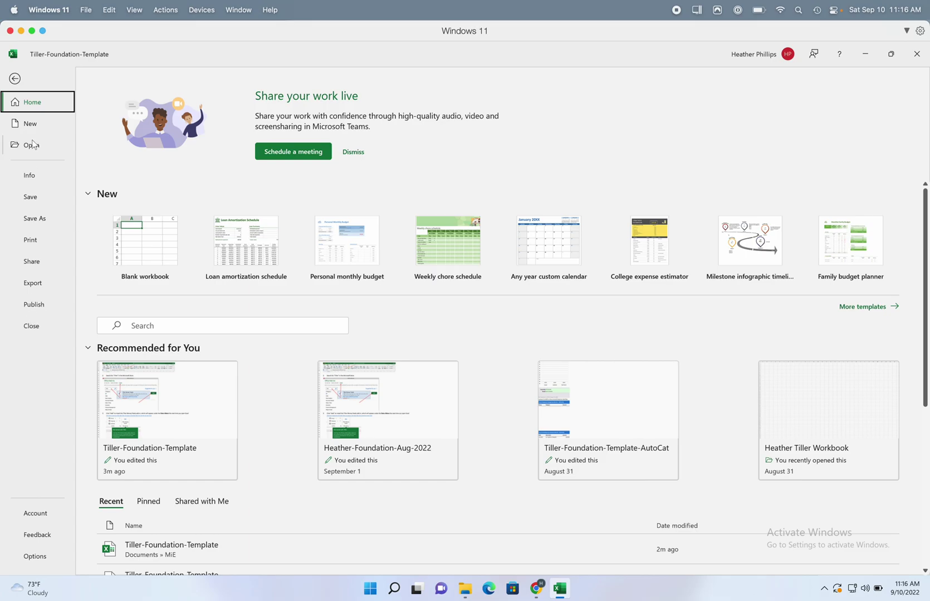
pyautogui.click(33, 144)
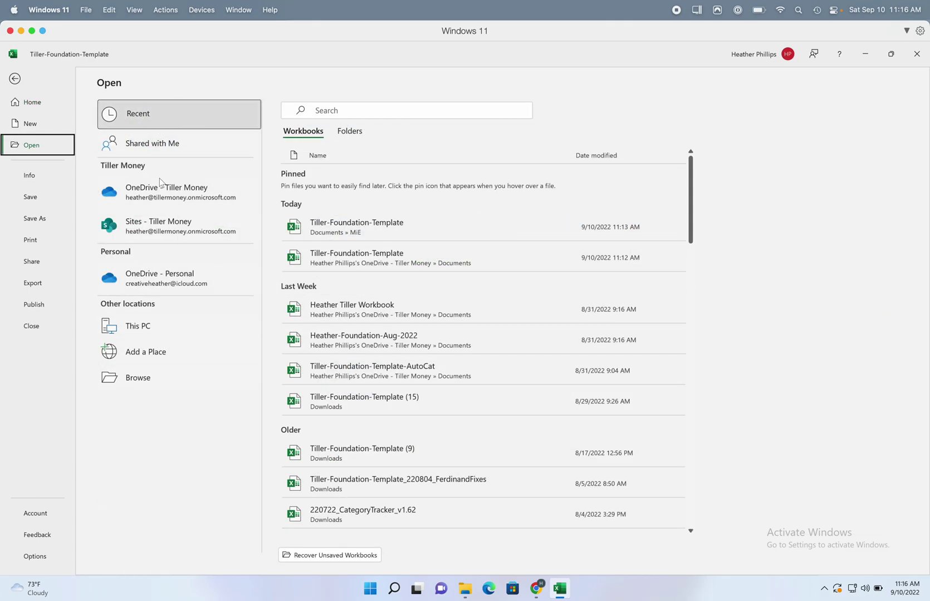
pyautogui.click(154, 380)
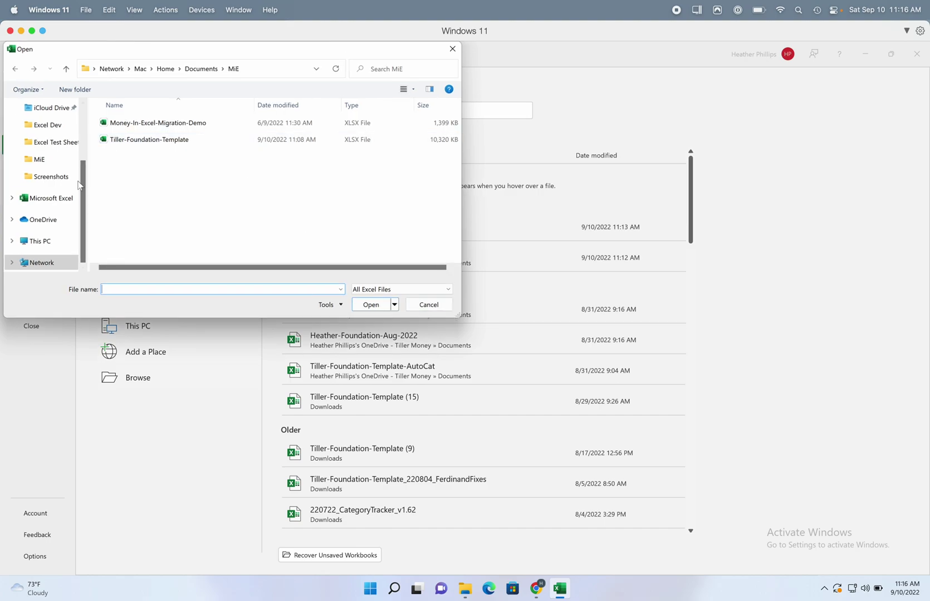
pyautogui.scroll(2, 37, 182)
pyautogui.scroll(3, 37, 181)
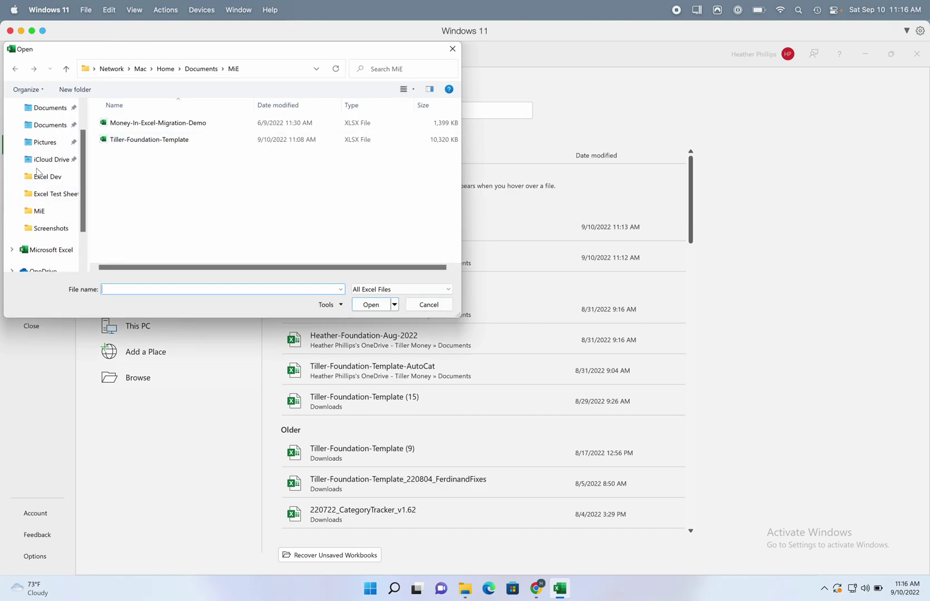
pyautogui.click(56, 151)
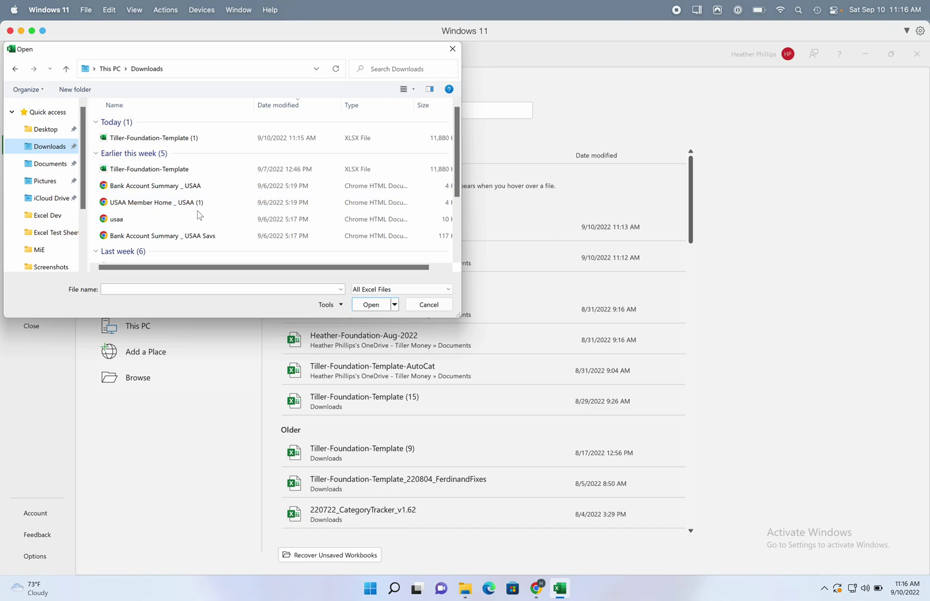
pyautogui.click(147, 140)
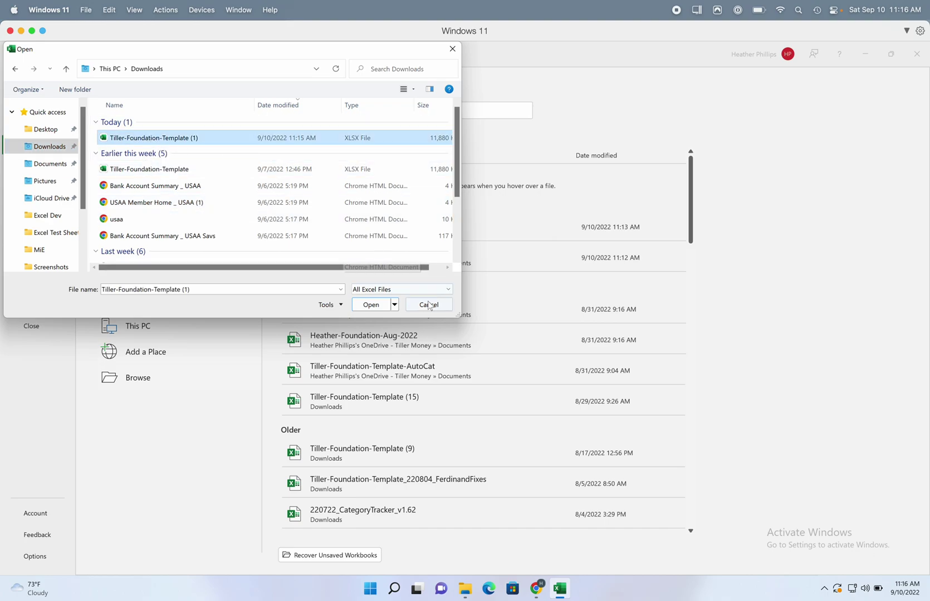
pyautogui.click(372, 305)
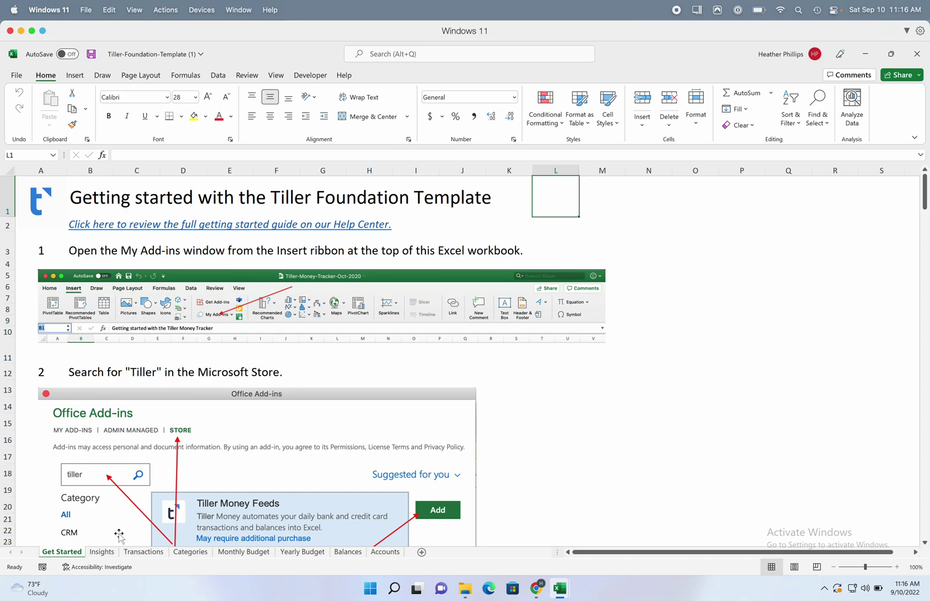
# Move the Insights sheet into Tiller-Foundation-Template.xlsx, placed before the Transactions sheet.
pyautogui.click(102, 552)
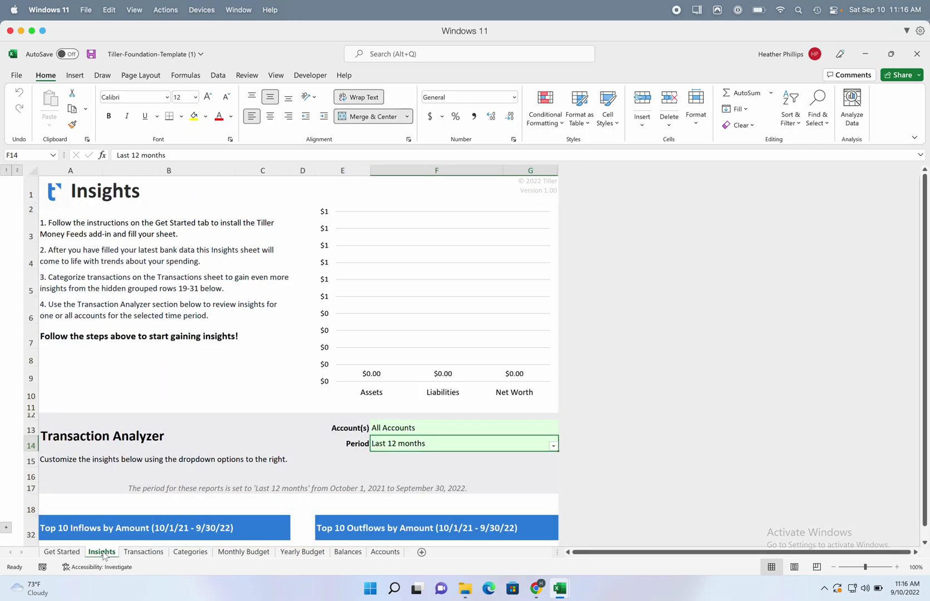
pyautogui.rightClick(103, 557)
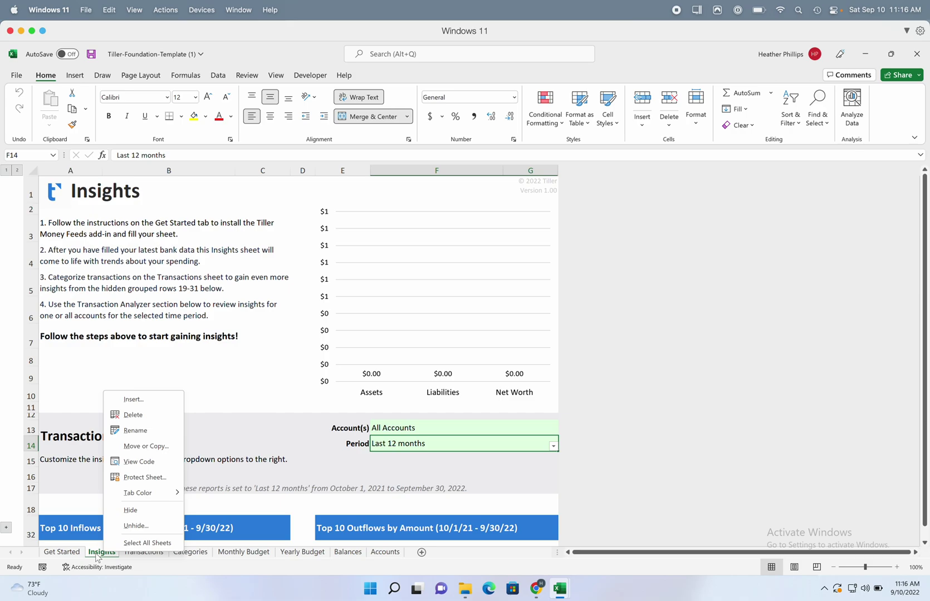
pyautogui.click(142, 449)
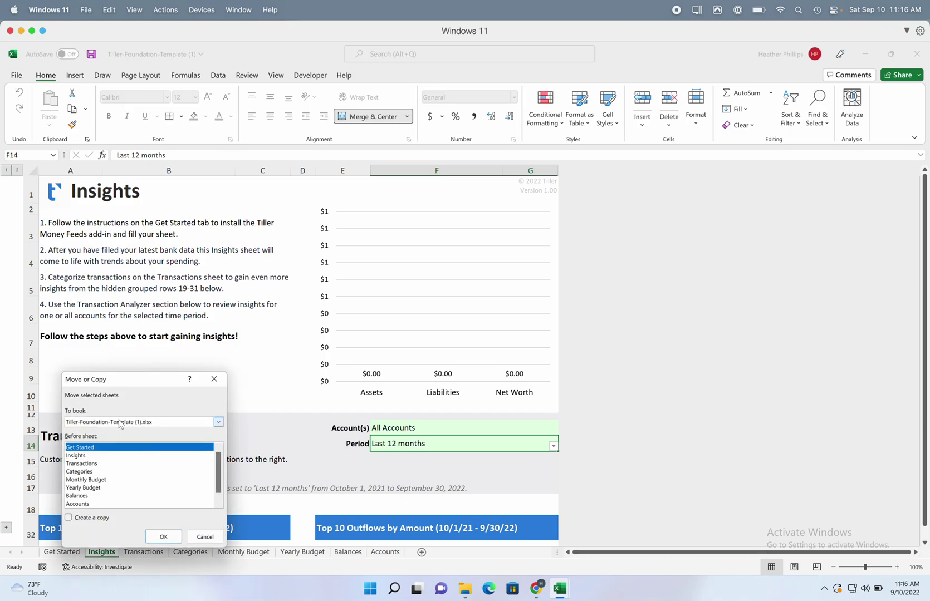
pyautogui.click(218, 424)
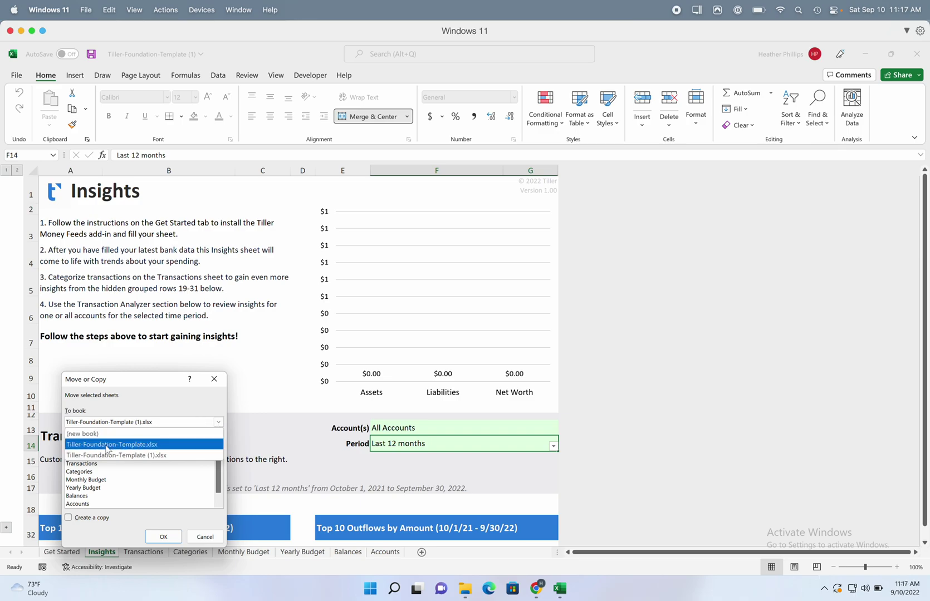
pyautogui.click(137, 444)
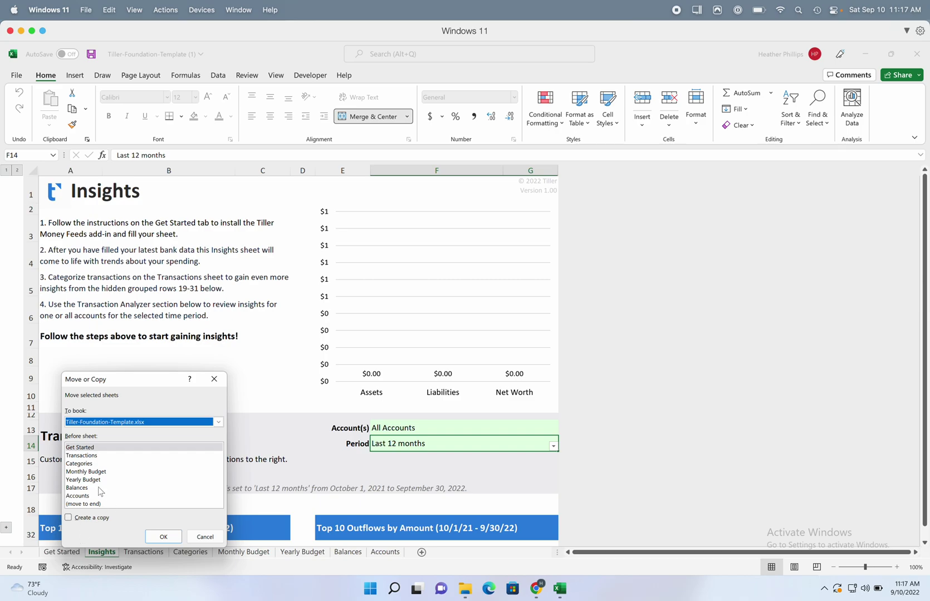
pyautogui.click(95, 457)
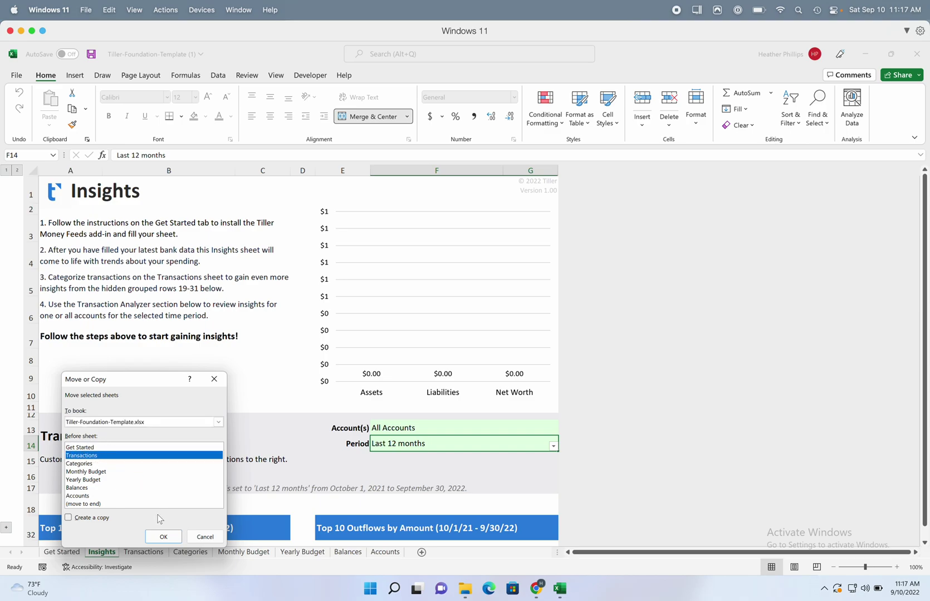
pyautogui.click(168, 538)
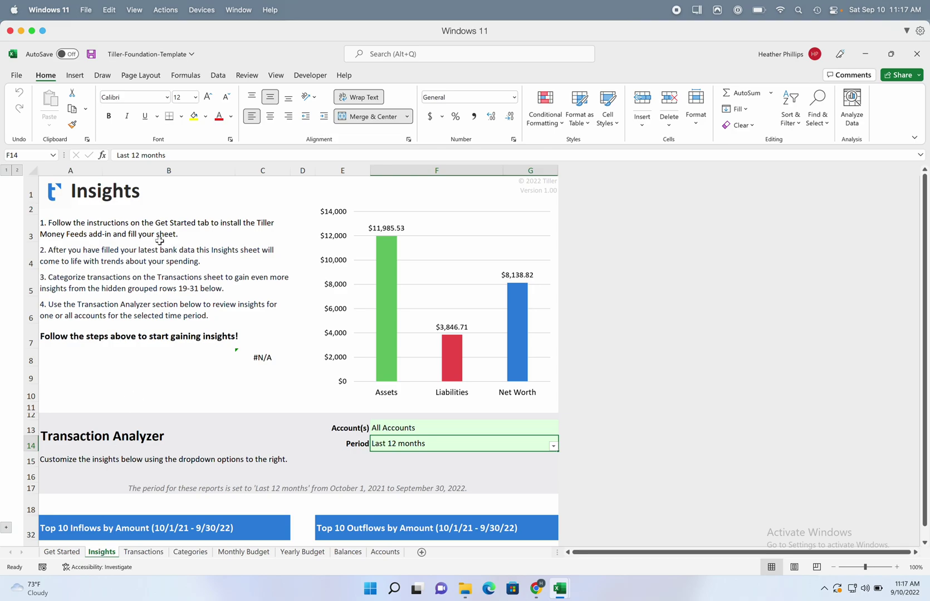
# Open Edit Links from the Data ribbon to view the Tiller-Foundation-Template (1).xlsx link.
pyautogui.click(220, 78)
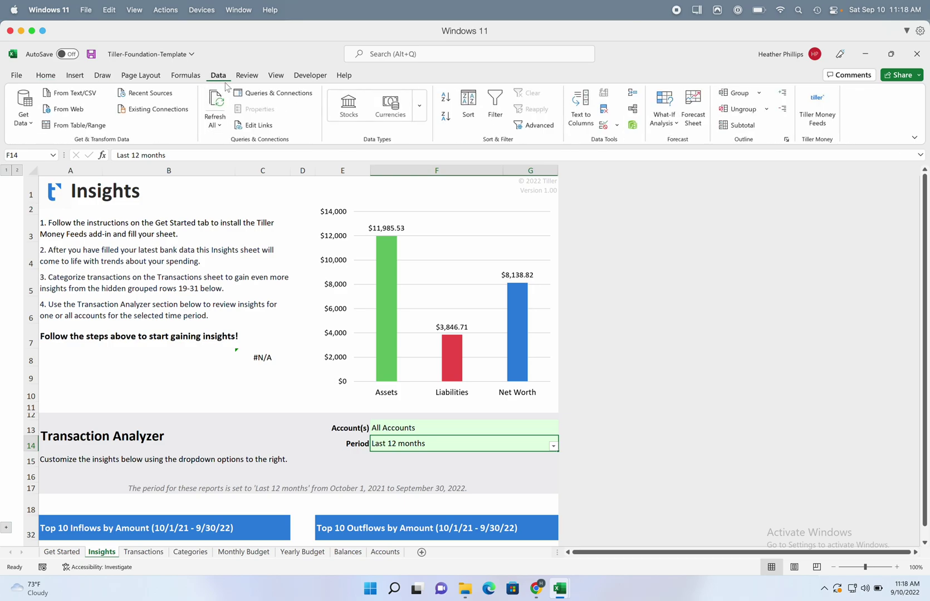
pyautogui.click(258, 126)
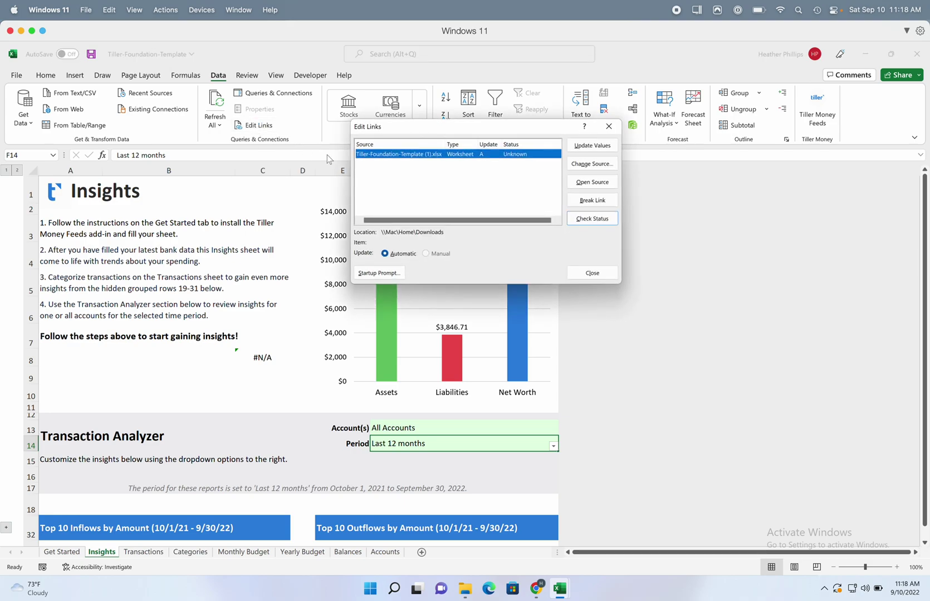
# Change the link source to Tiller-Foundation-Template in Documents > MiE and close Edit Links.
pyautogui.click(591, 164)
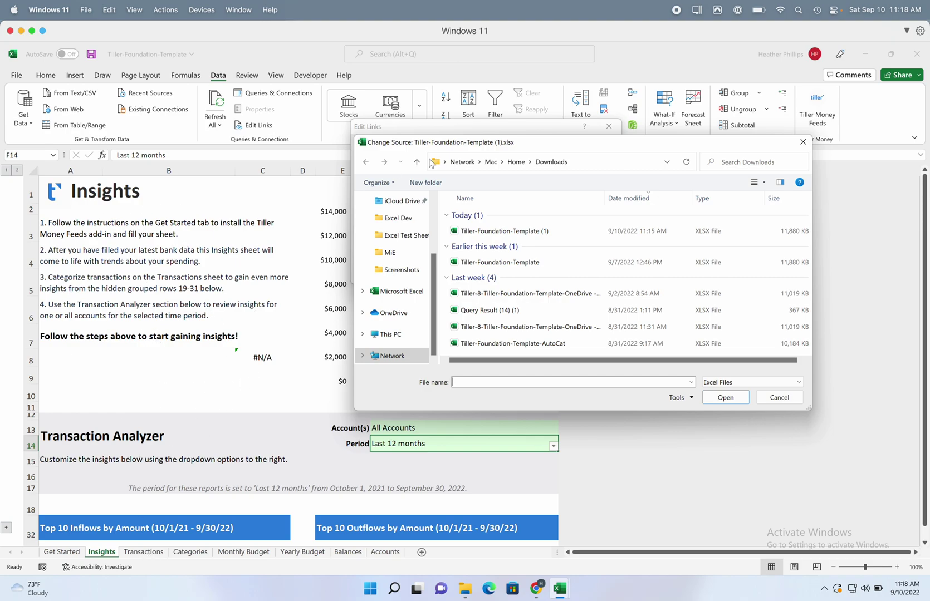
pyautogui.click(388, 258)
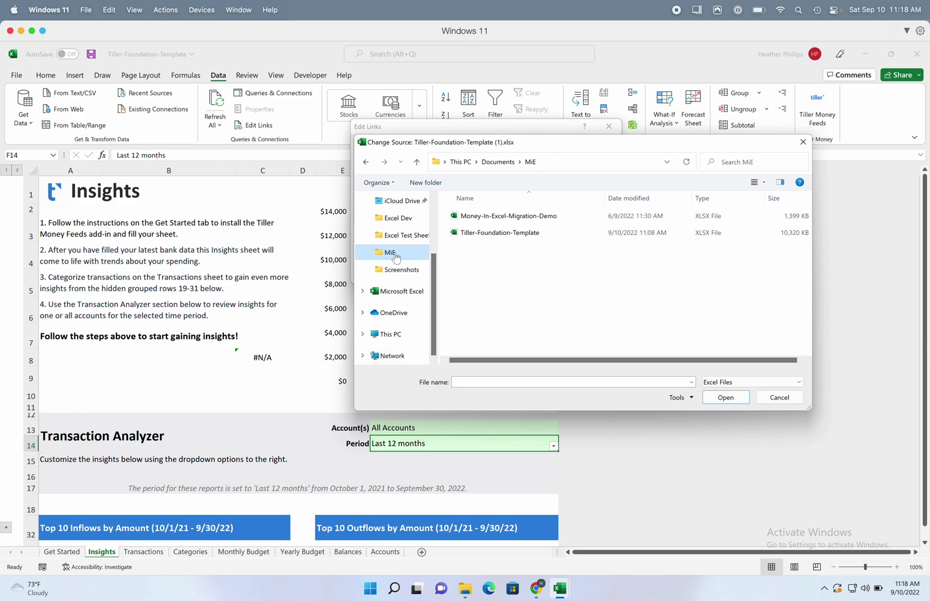
pyautogui.click(508, 234)
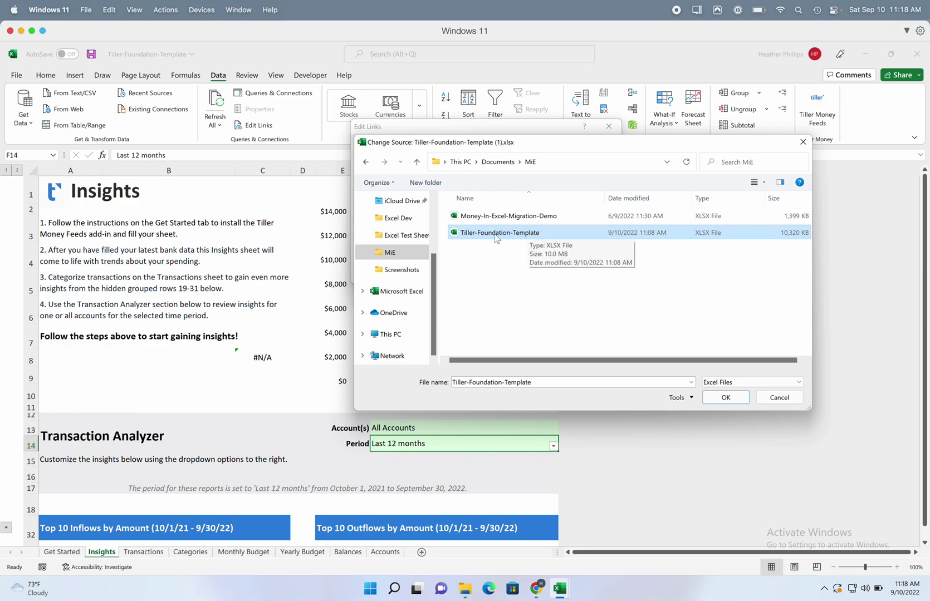
pyautogui.click(724, 400)
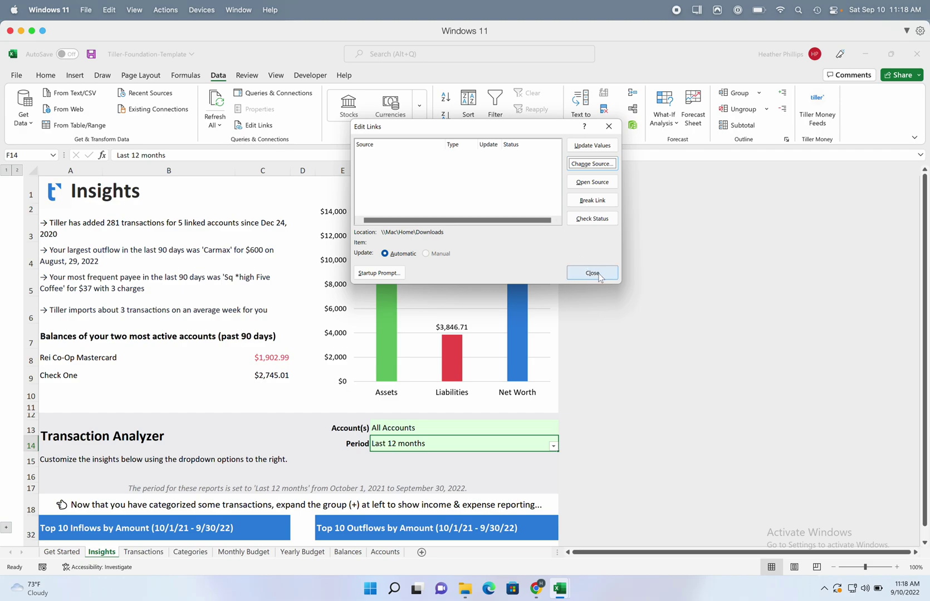
pyautogui.click(599, 277)
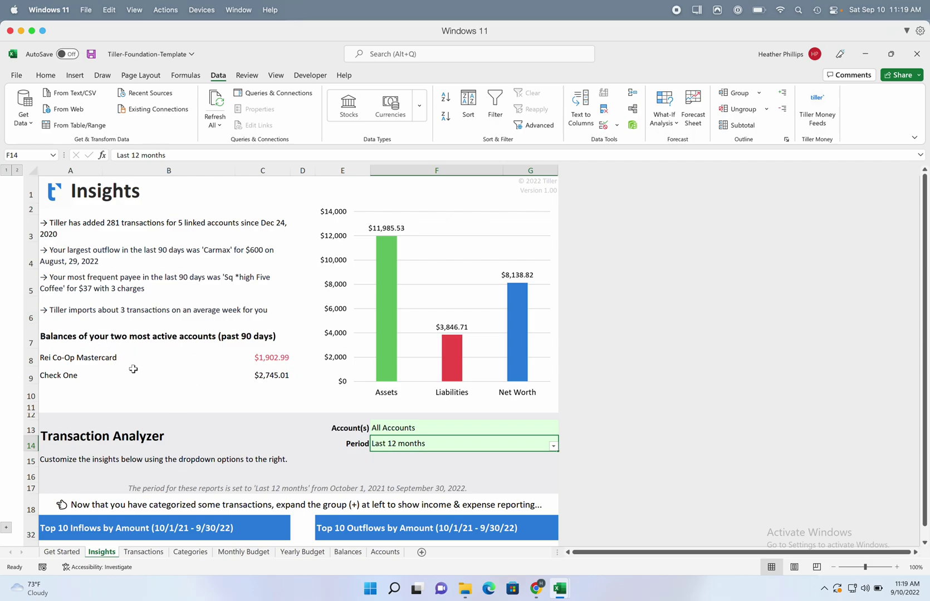
# Scroll through the Insights sheet's Top 10 inflows, outflows, accounts and descriptions tables.
pyautogui.scroll(-2, 111, 312)
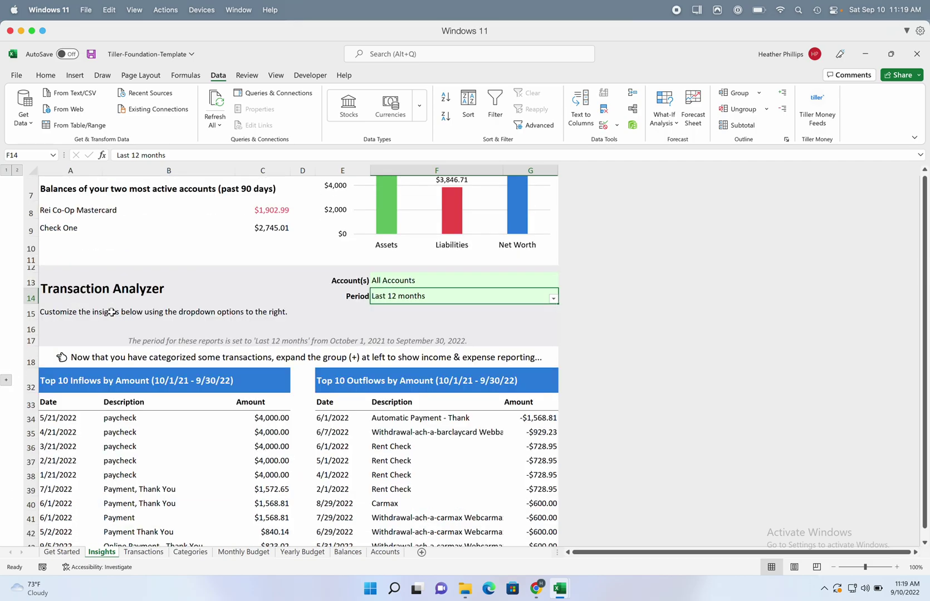
pyautogui.scroll(-3, 123, 337)
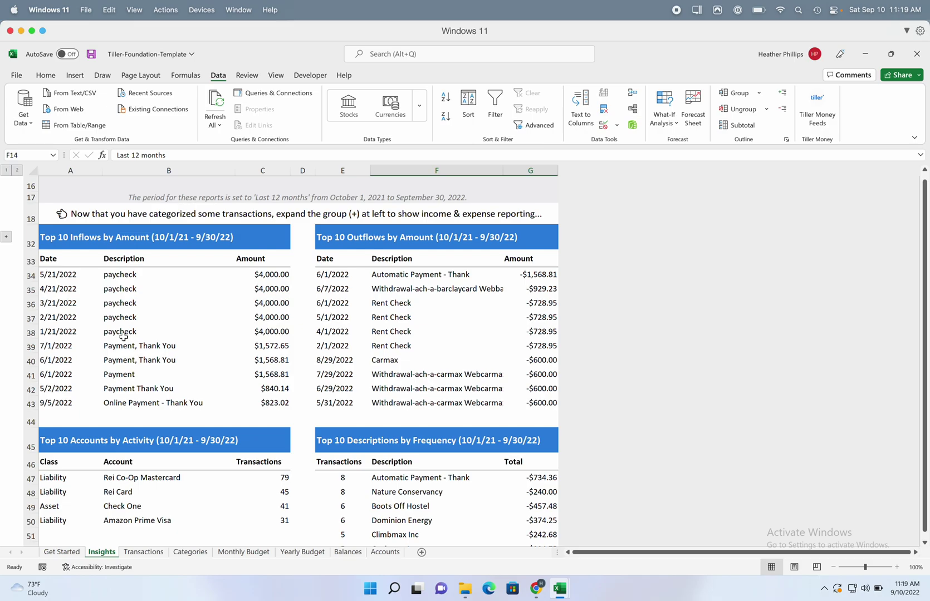
pyautogui.scroll(2, 199, 391)
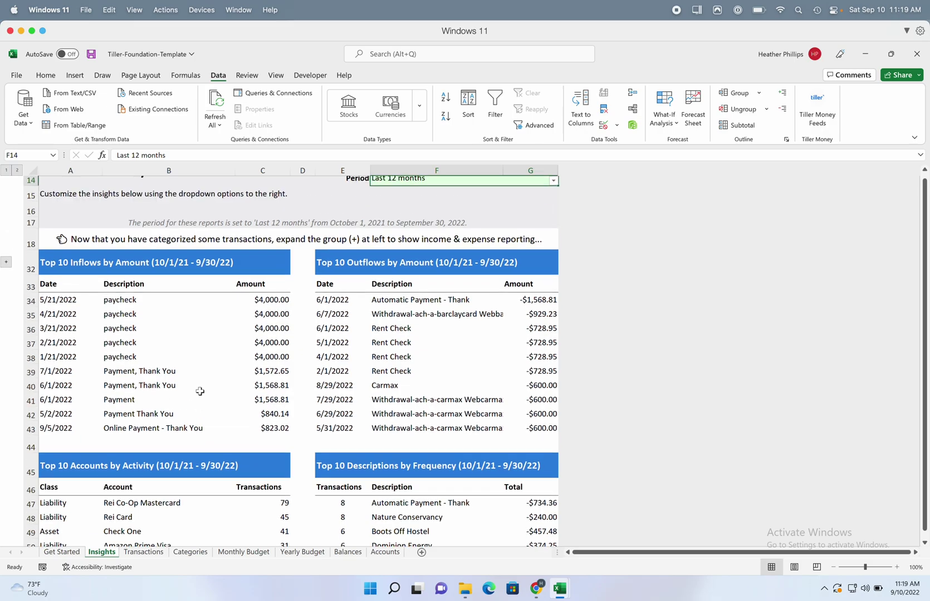
pyautogui.scroll(-5, 185, 344)
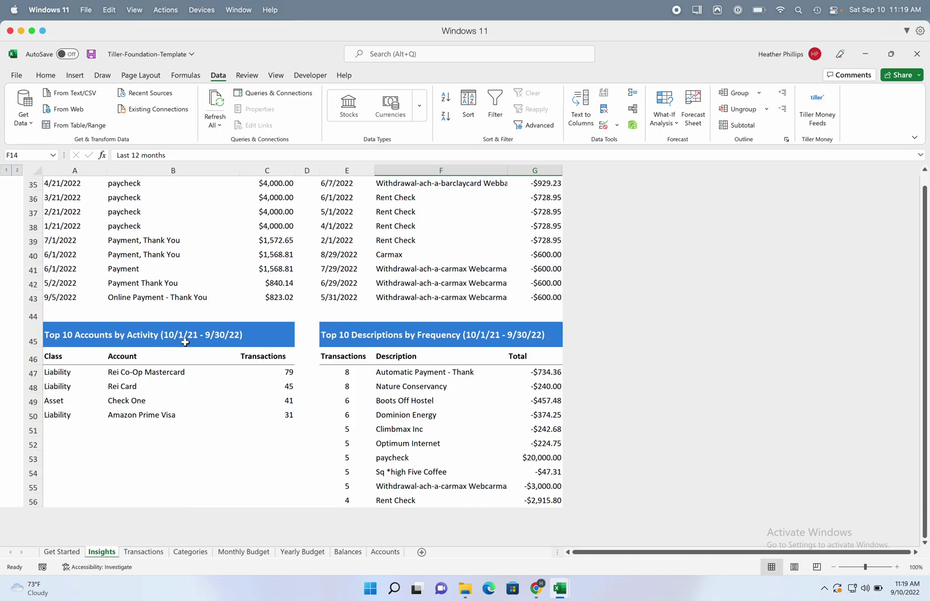
pyautogui.scroll(8, 185, 342)
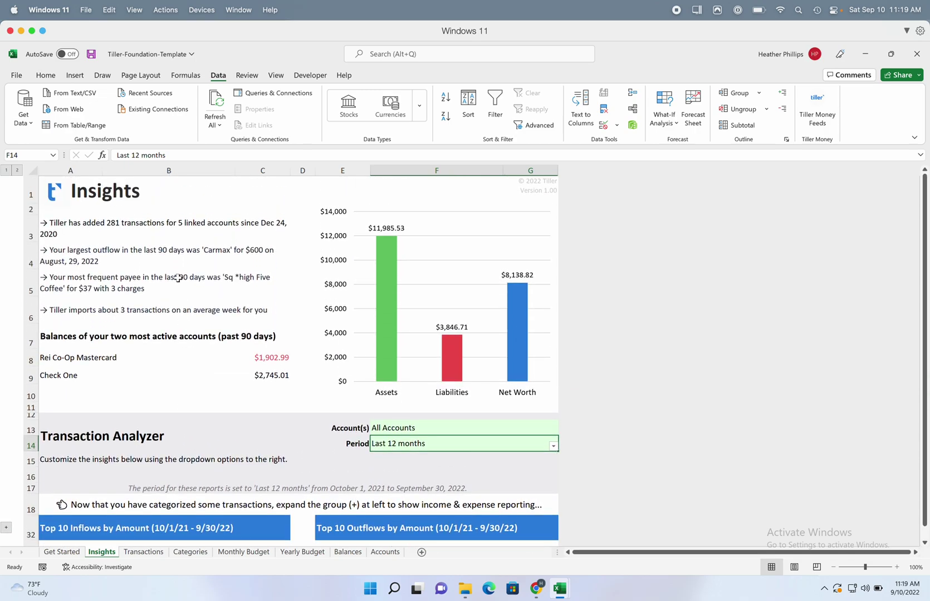